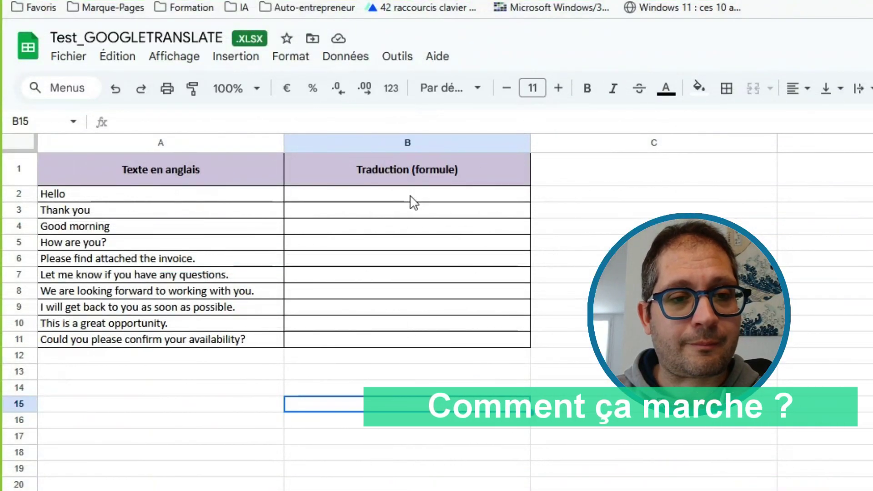
left_click(413, 202)
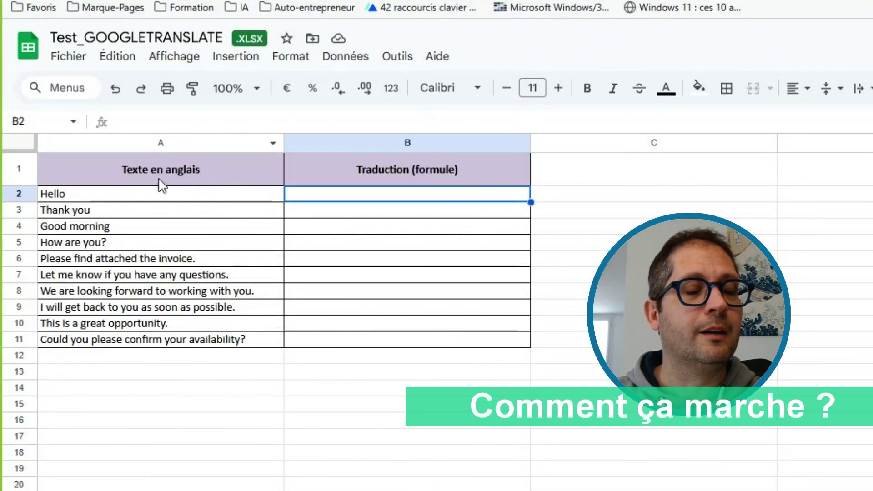
left_click_drag(132, 196, 143, 339)
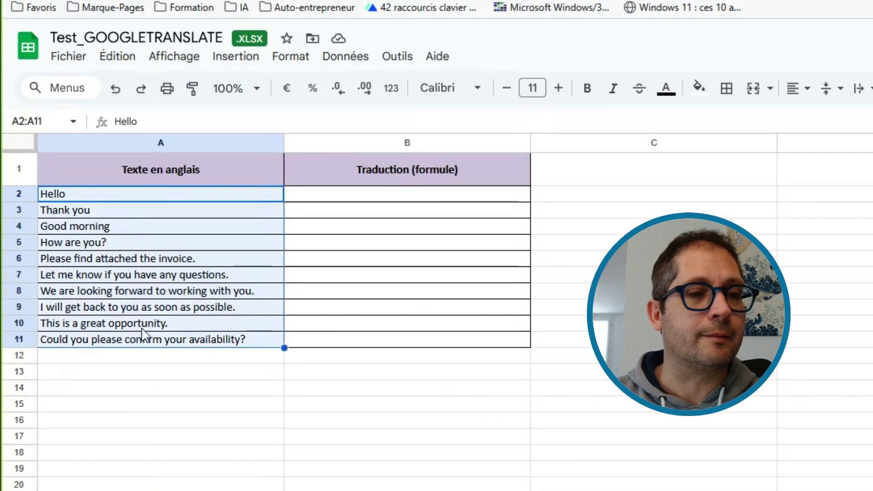
left_click(154, 260)
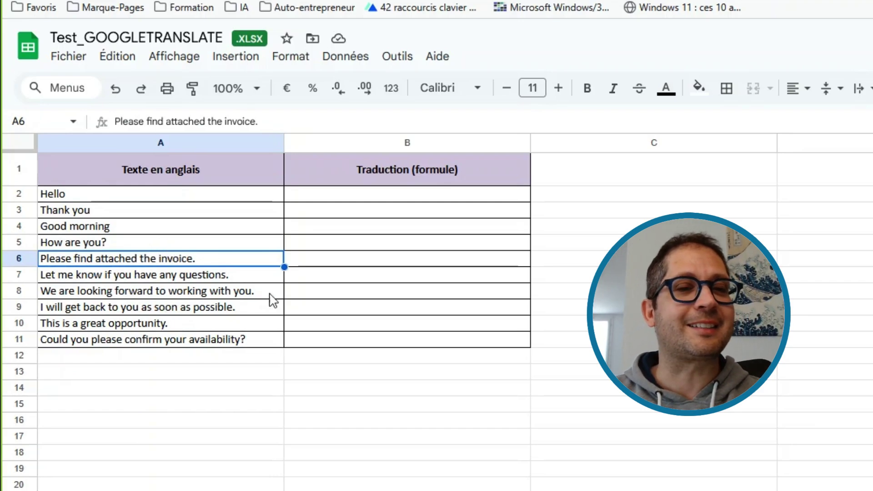
left_click(412, 197)
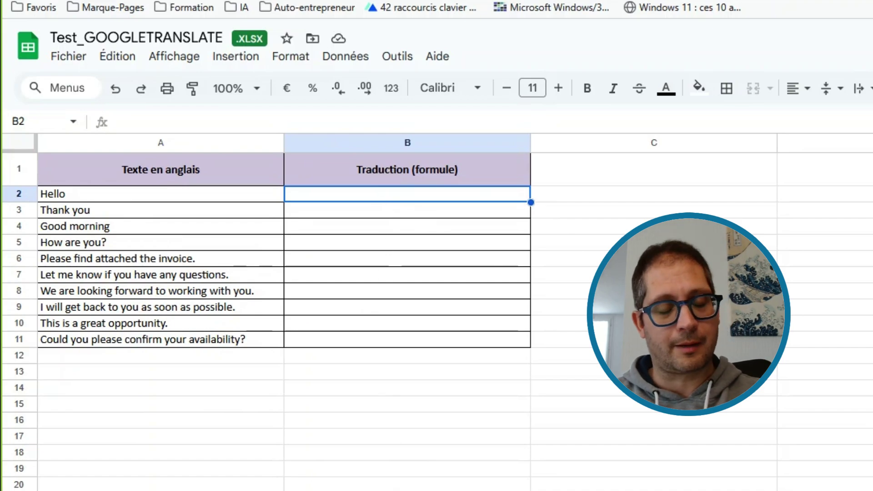
Step: On the language code sheet, auto-fit the columns to their content, and resize all columns to one uniform, narrower width
left_click(227, 490)
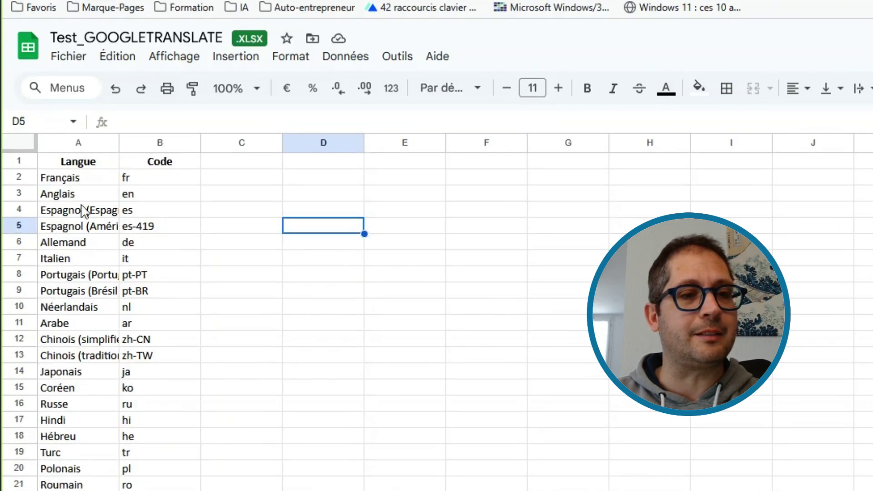
left_click(25, 142)
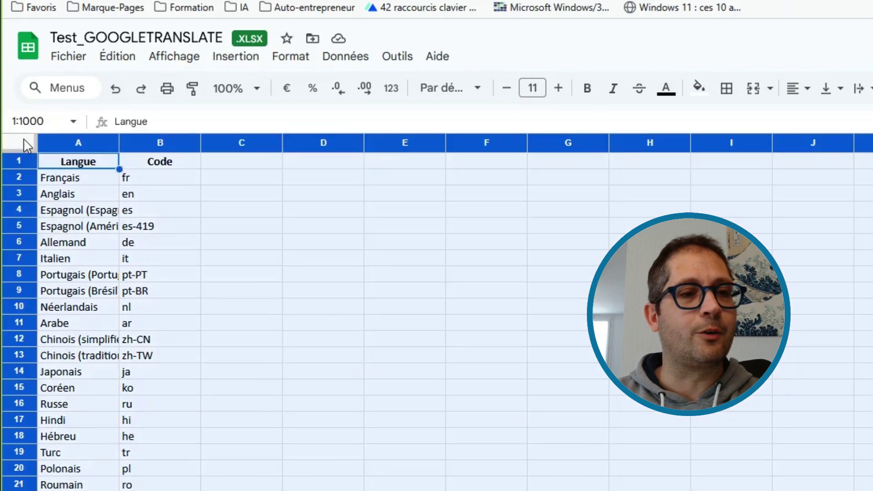
double_click(117, 139)
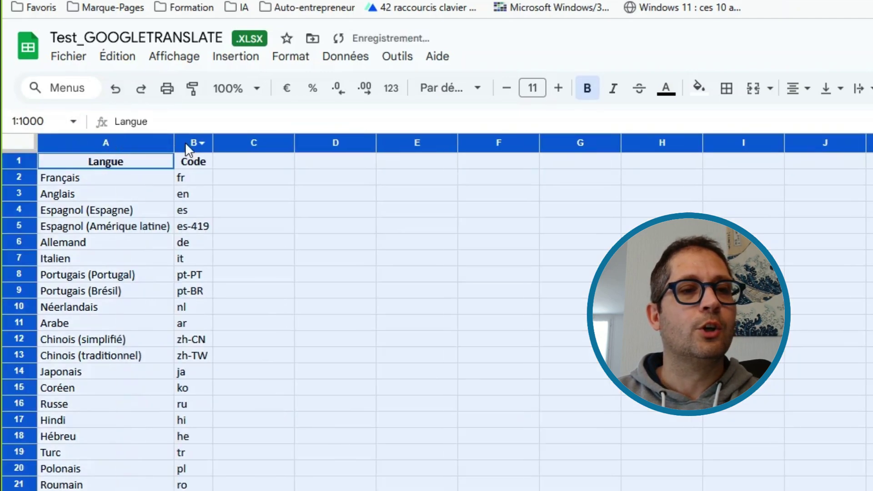
left_click_drag(214, 141, 243, 142)
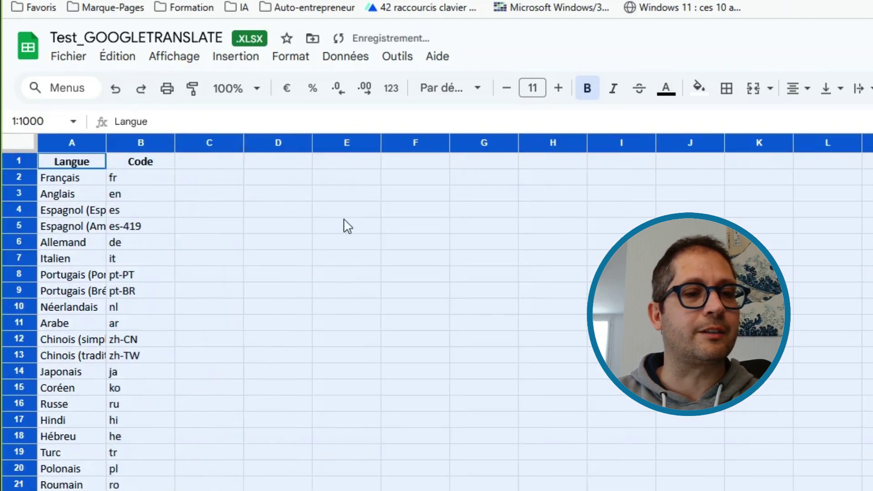
left_click(345, 226)
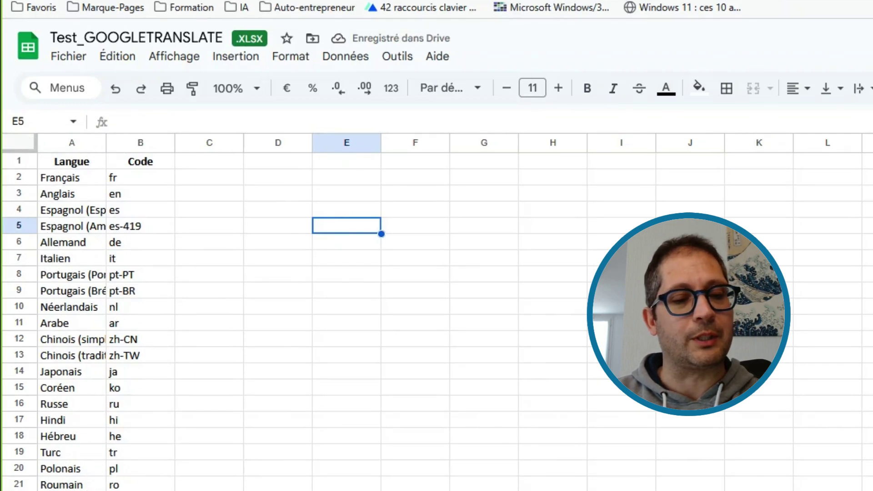
Step: On the English text sheet, start a GOOGLETRANSLATE formula in cell B2 with A2 as the text to translate
key("ctrl+shift+Page_Up")
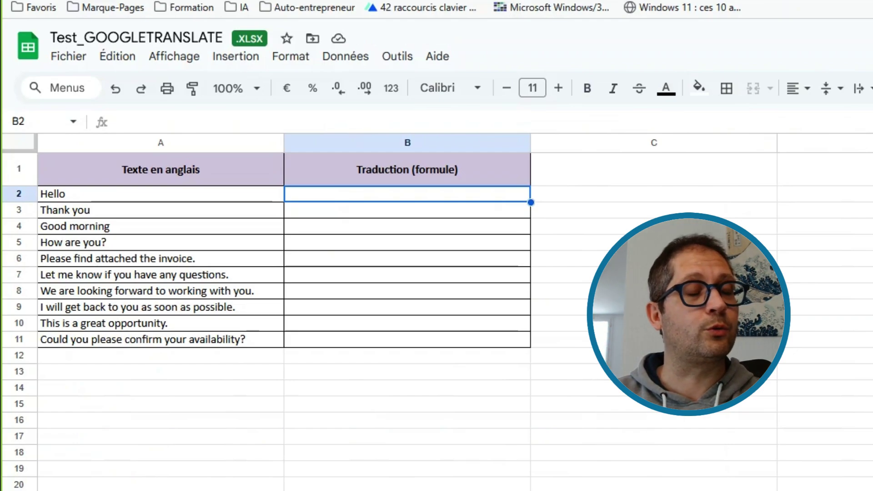
double_click(465, 197)
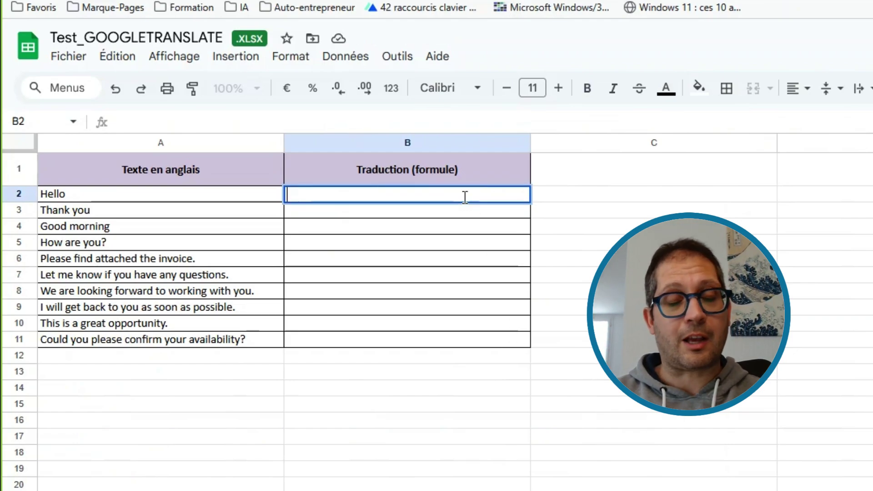
type("=")
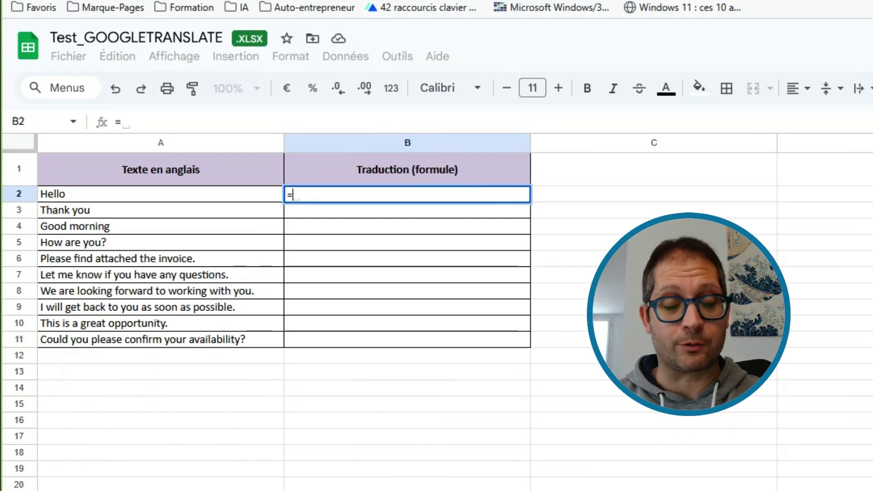
type("google")
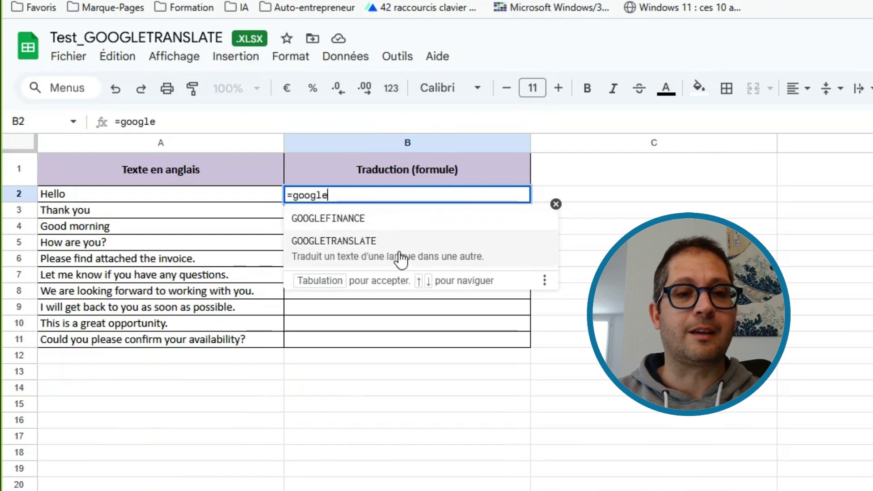
left_click(359, 257)
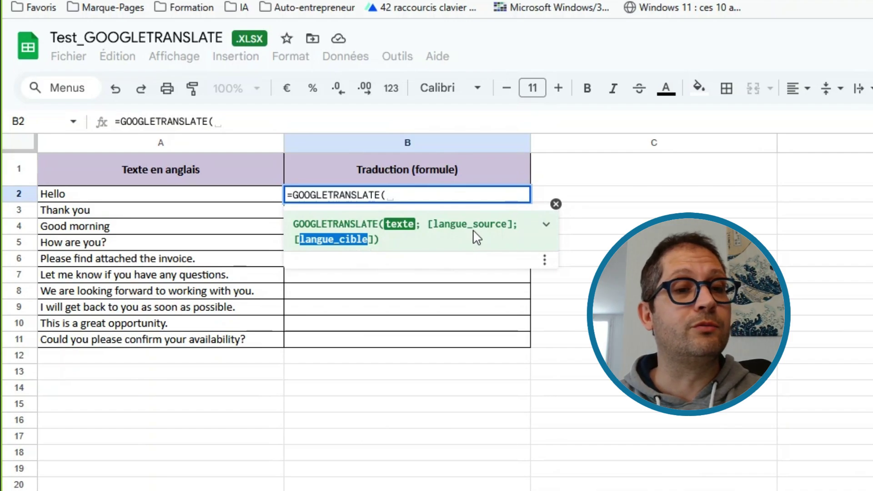
left_click(399, 196)
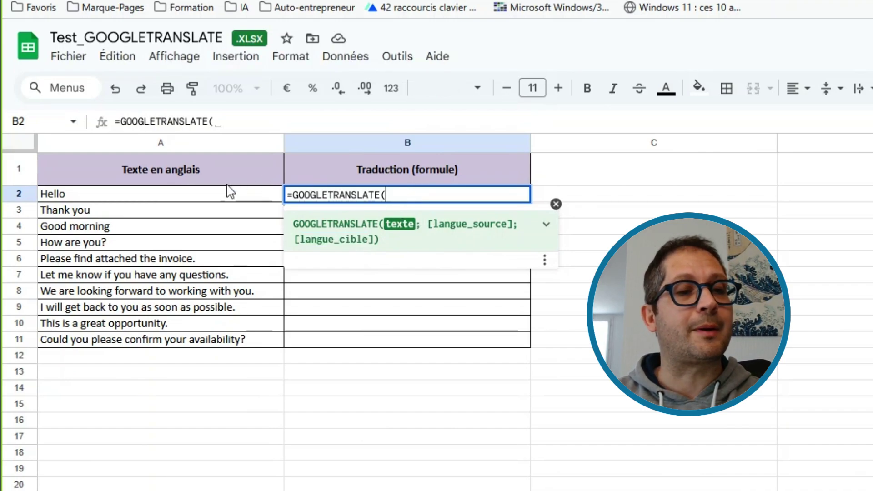
left_click(177, 198)
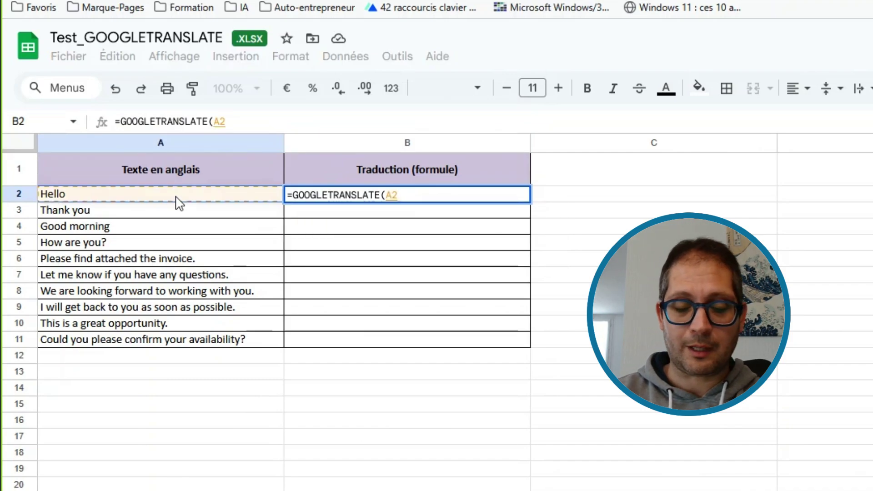
Step: Complete the B2 formula with source language "en" and target language "fr", giving =GOOGLETRANSLATE(A2;"en";"fr")
type(";")
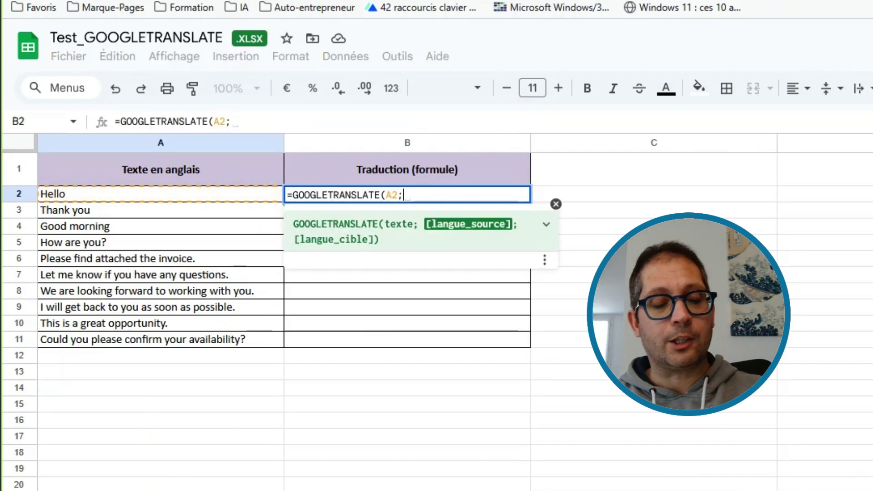
type("\"")
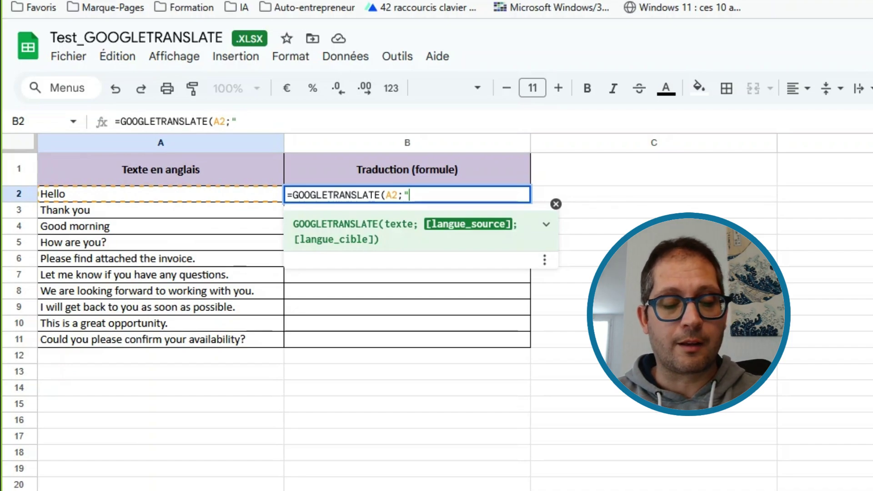
type("en")
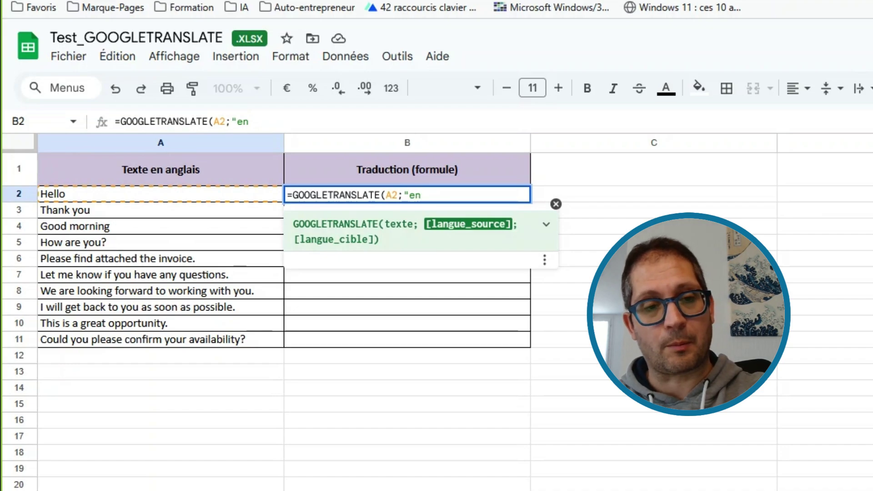
type("\"")
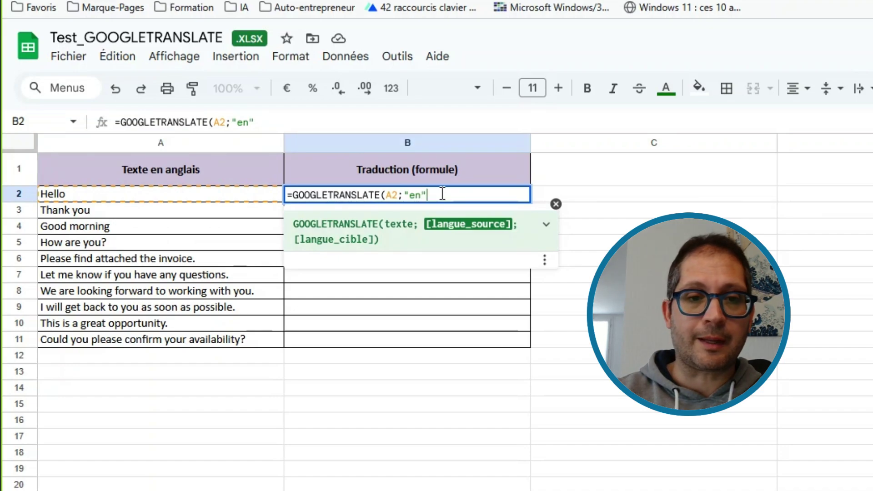
type("; ")
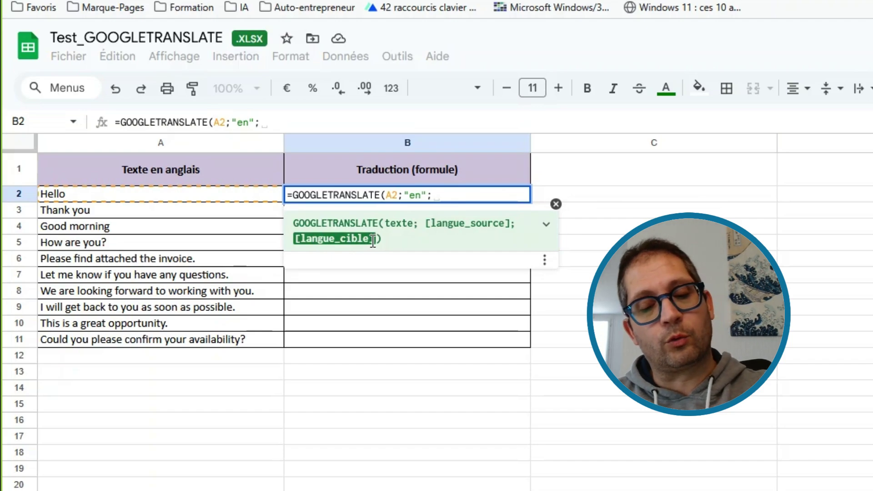
type("\"fr")
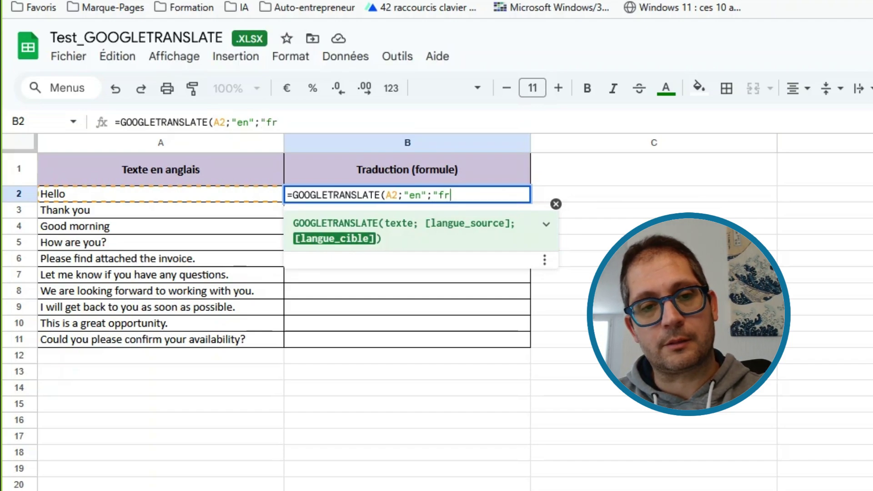
type("\"")
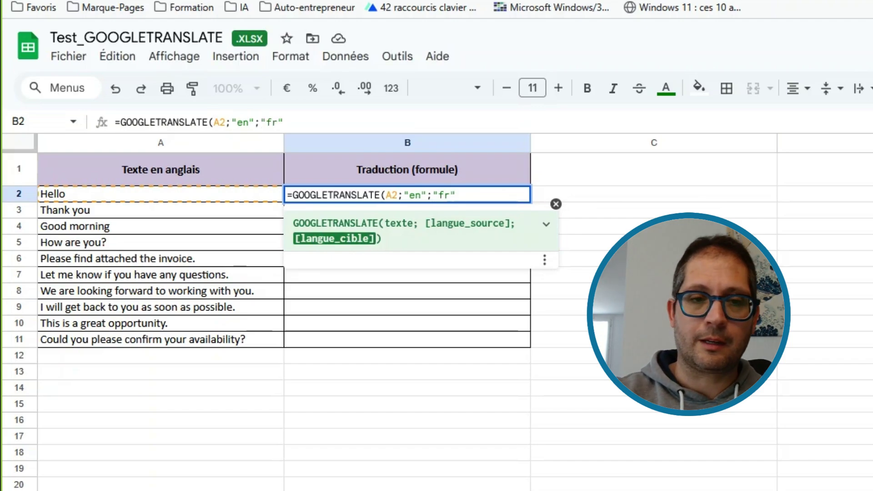
type(")")
key("Return")
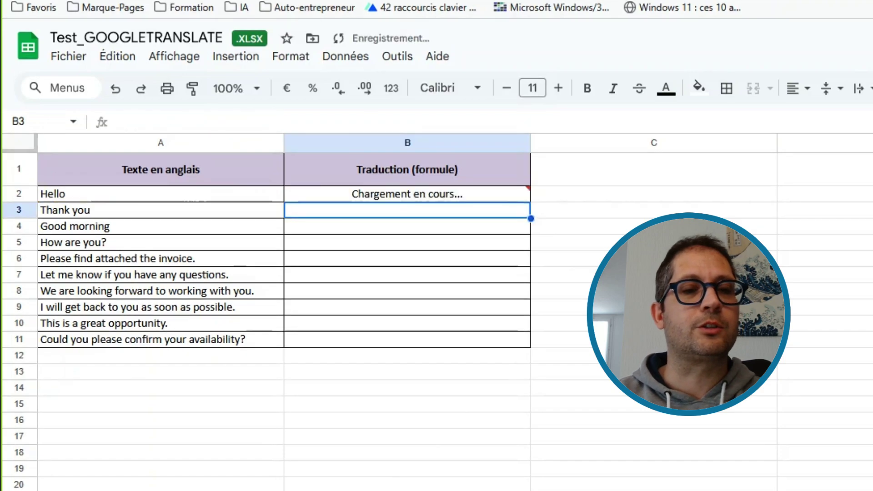
Step: Copy the translation formula from B2 down through B11 and widen column B to fit the longest sentence
left_click(334, 199)
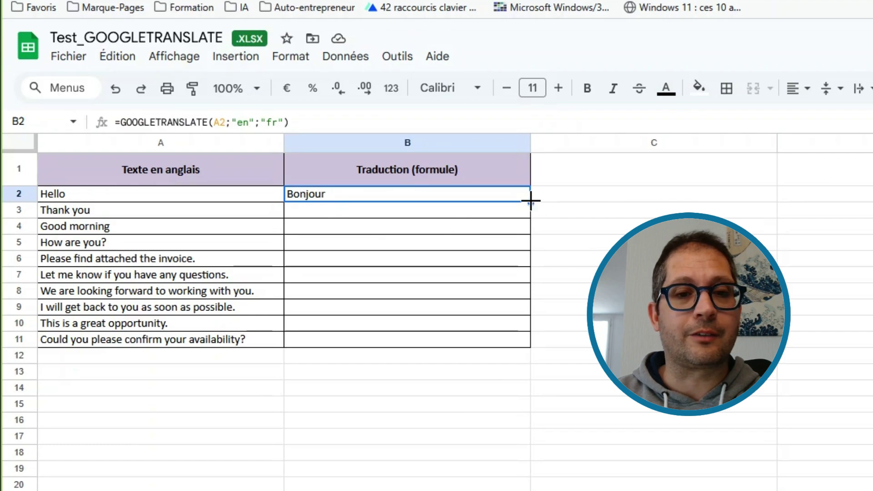
left_click_drag(530, 200, 530, 344)
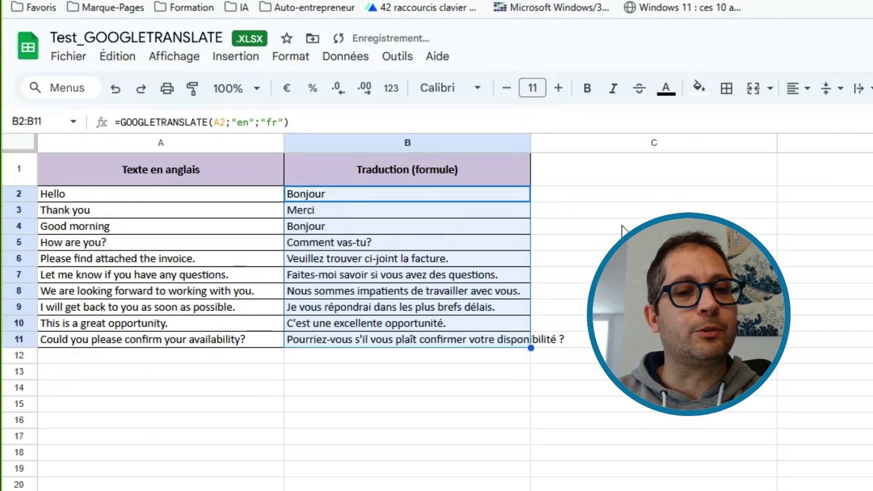
left_click_drag(531, 142, 582, 143)
left_click(518, 262)
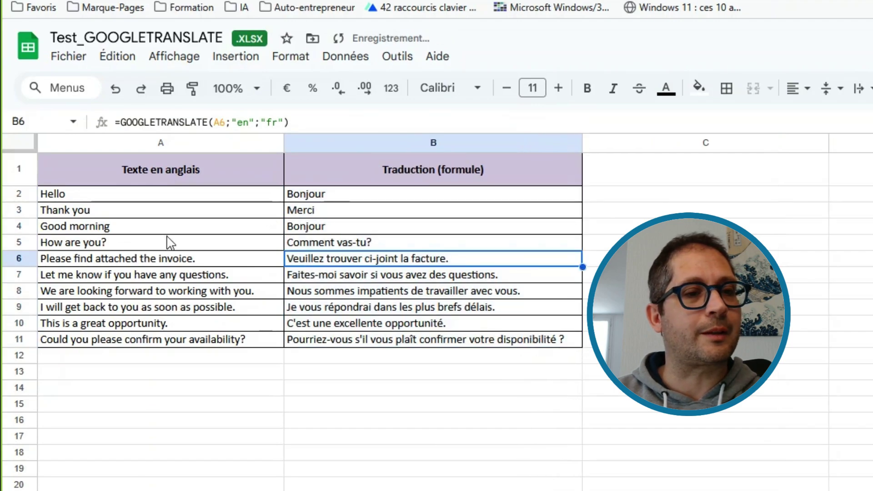
left_click(319, 231)
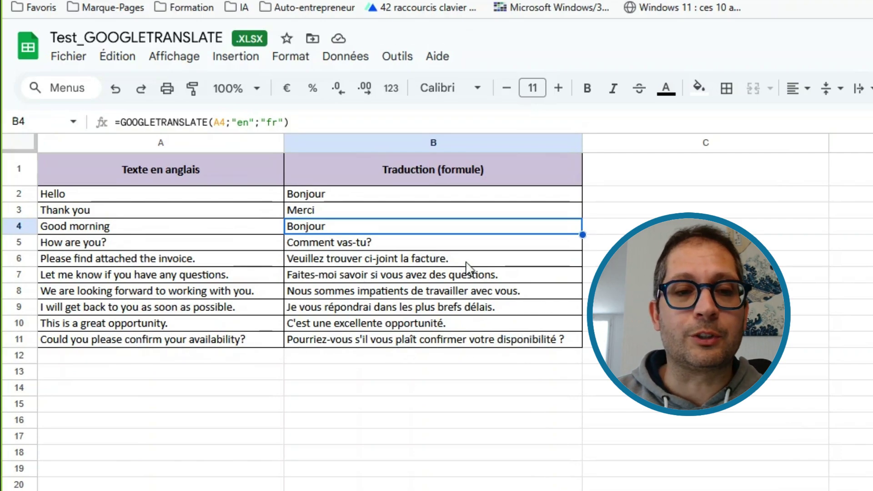
left_click(661, 219)
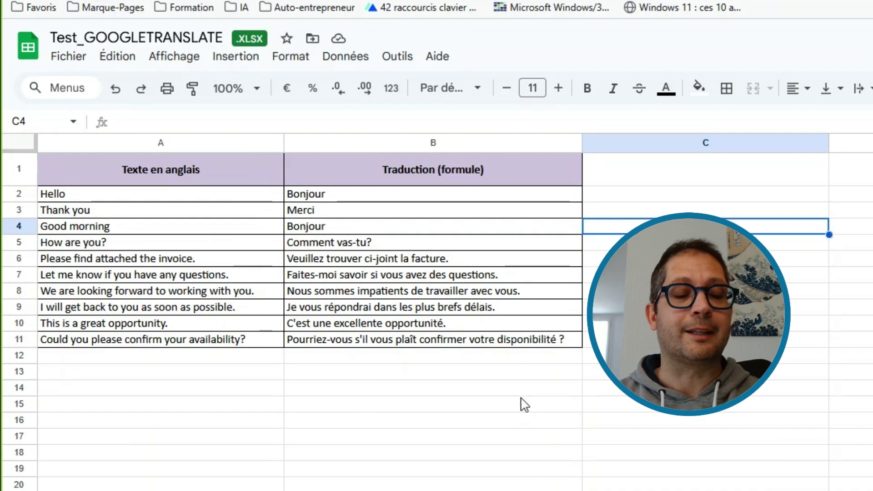
left_click(314, 490)
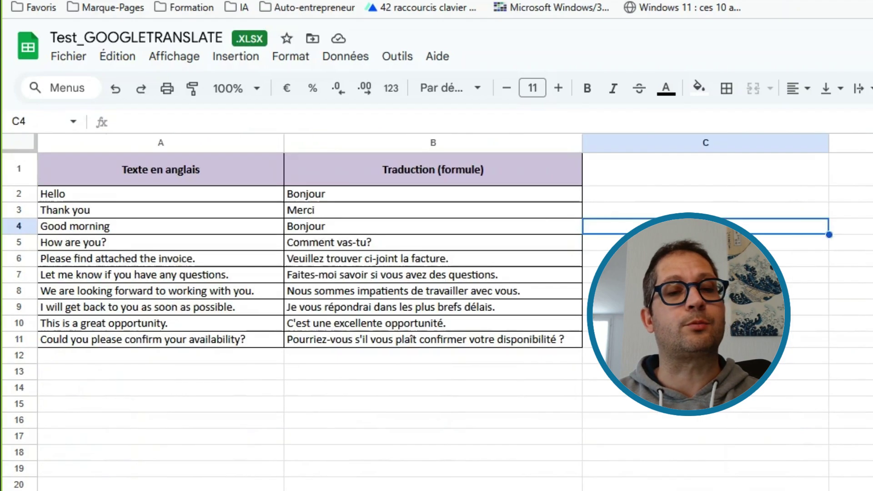
left_click(417, 440)
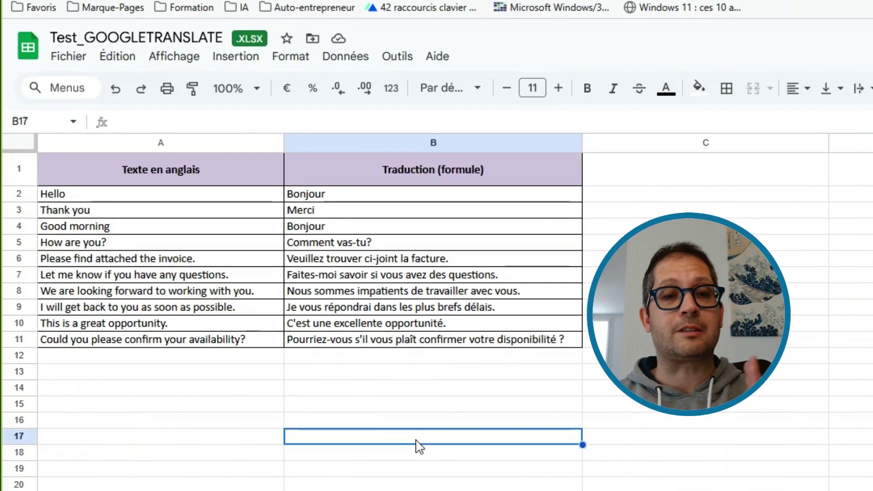